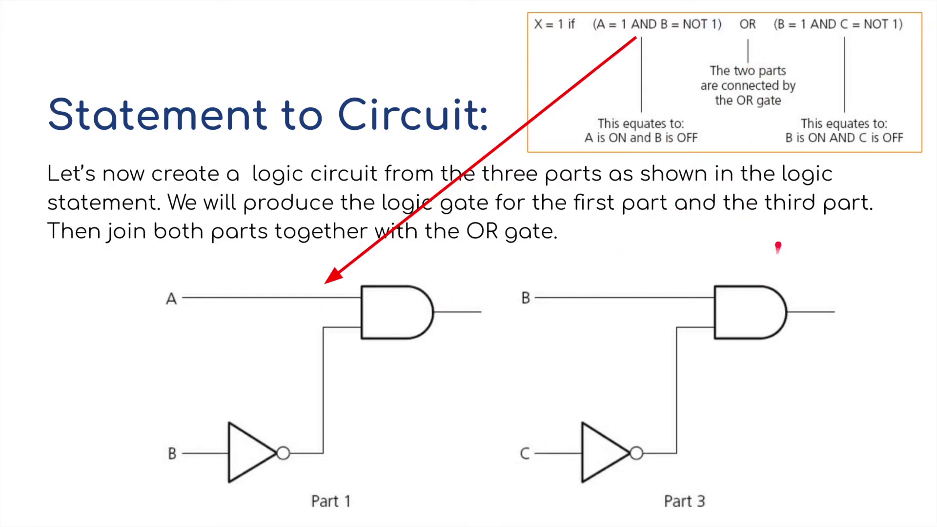
Step: Animate the blue arrow linking (B = 1 AND C = NOT 1) to Part 3's AND gate, then advance the slide
left_click(812, 100)
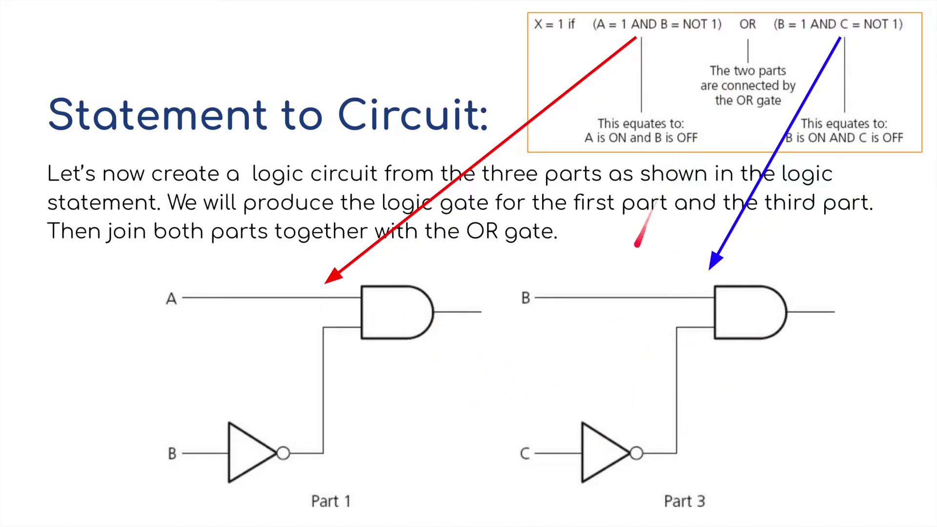
key("Right")
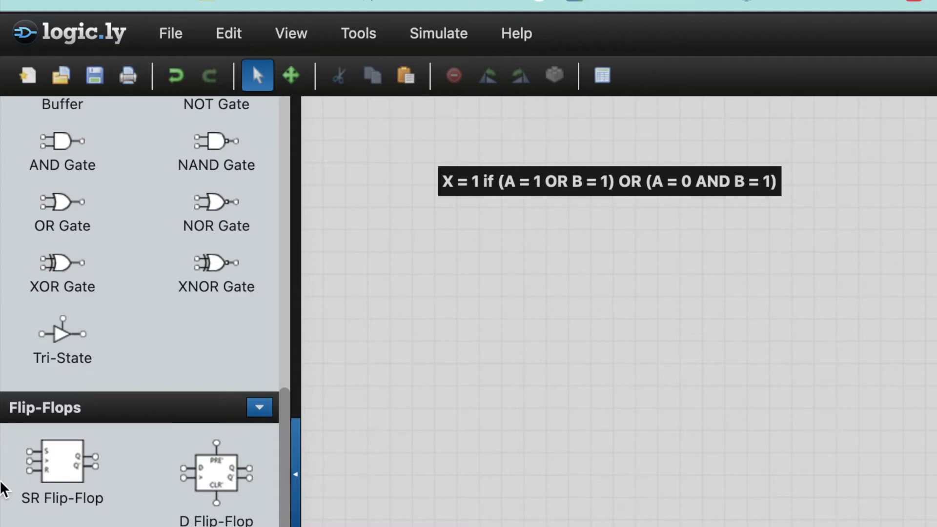
Step: Place two stacked toggle switches below the X statement and a light bulb to their right
scroll(91, 500, "up", 10)
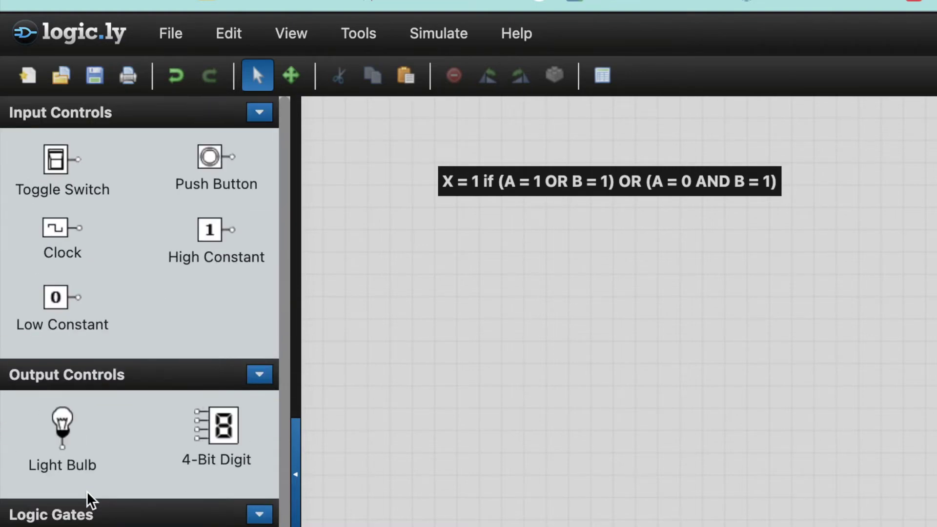
left_click_drag(57, 168, 487, 313)
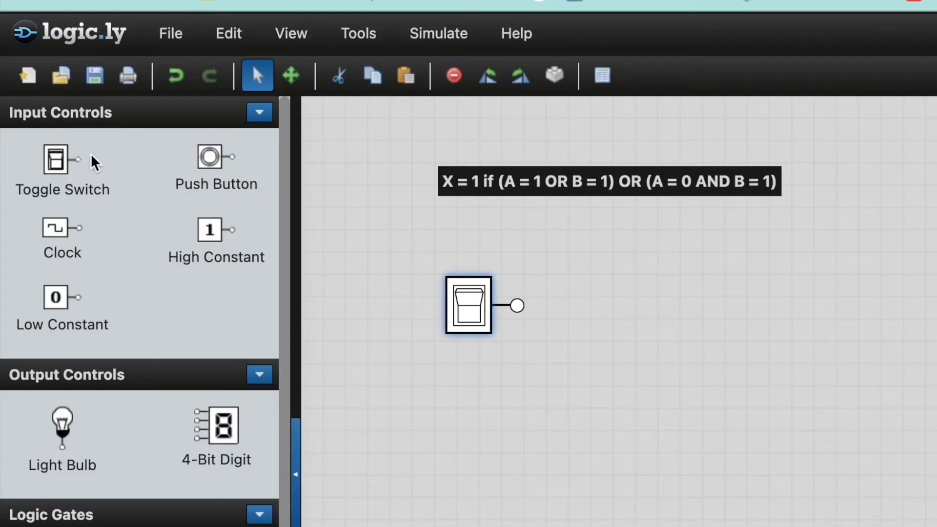
left_click_drag(57, 173, 490, 516)
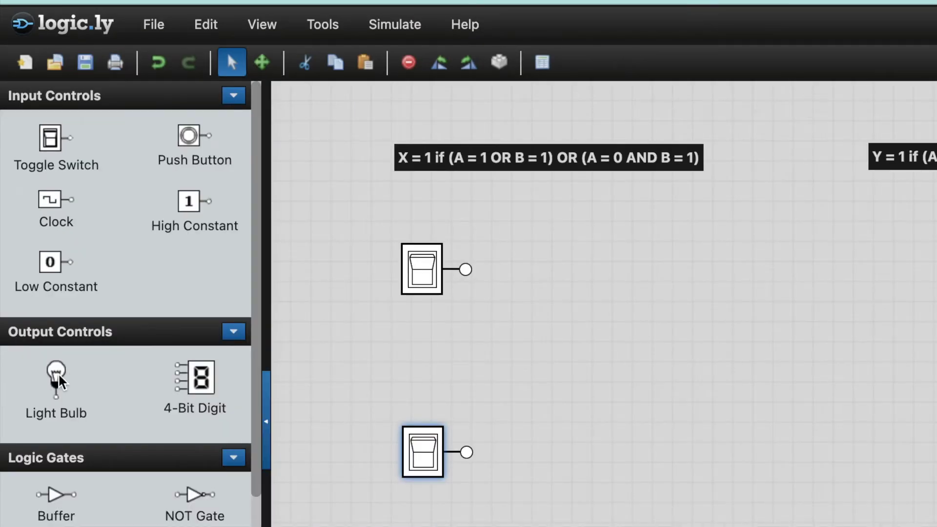
left_click_drag(58, 380, 764, 337)
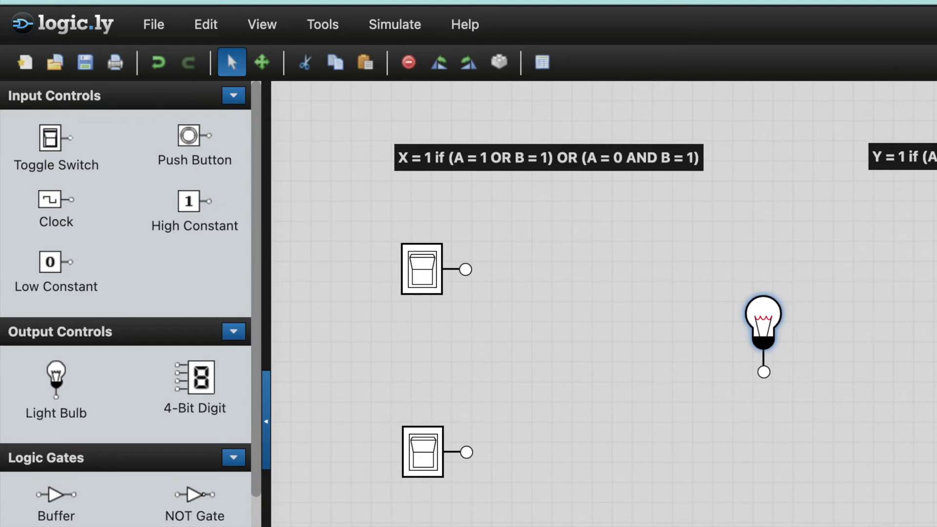
Step: Add two OR gates and an AND gate, arranging them and wiring the upper OR into the bulb's OR gate
left_click_drag(546, 371, 764, 373)
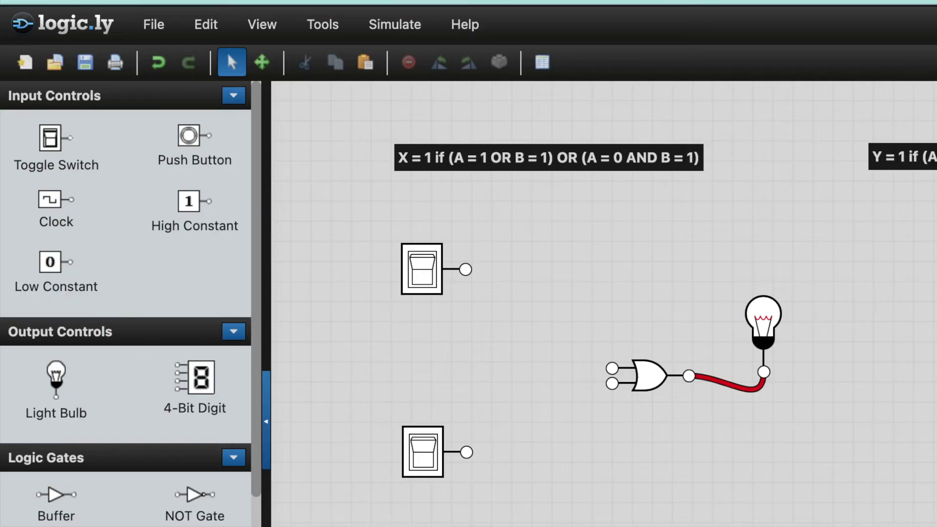
left_click_drag(566, 526, 580, 448)
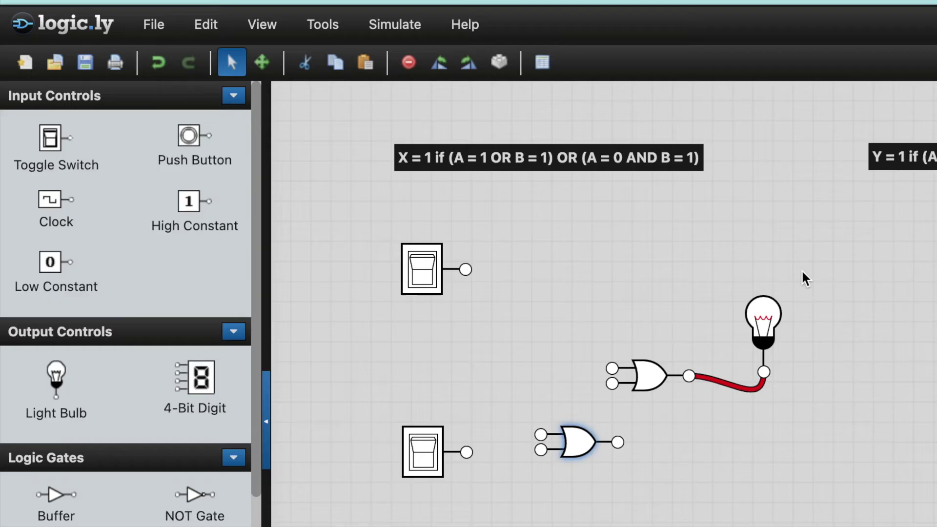
left_click_drag(803, 271, 586, 418)
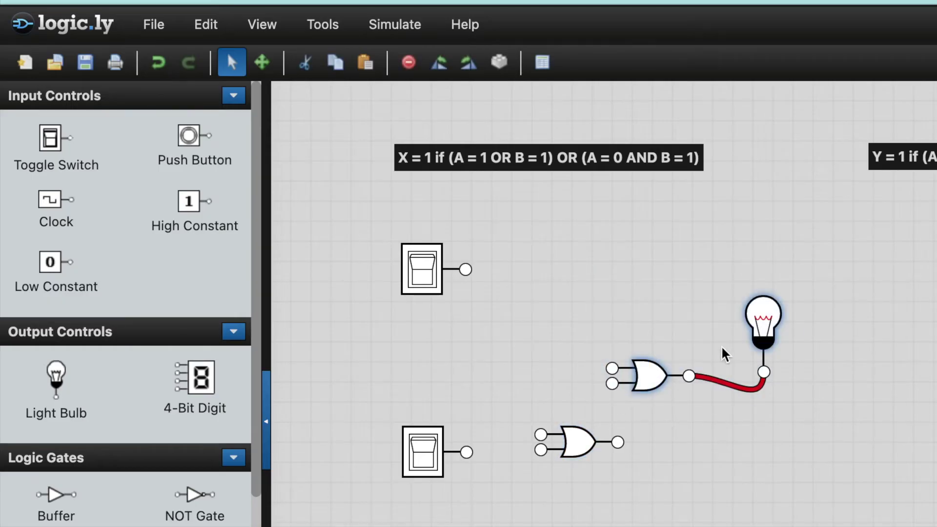
left_click_drag(762, 342, 853, 325)
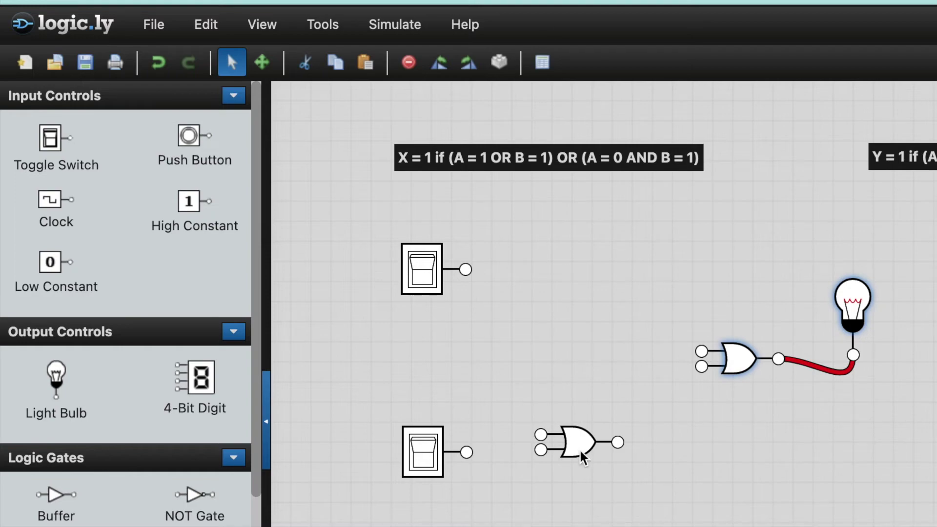
left_click_drag(581, 454, 634, 302)
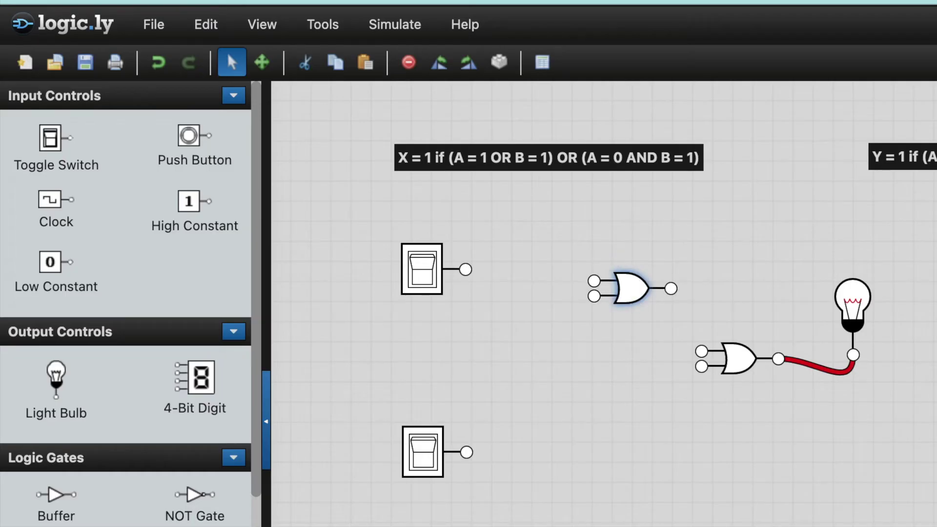
left_click_drag(547, 526, 701, 365)
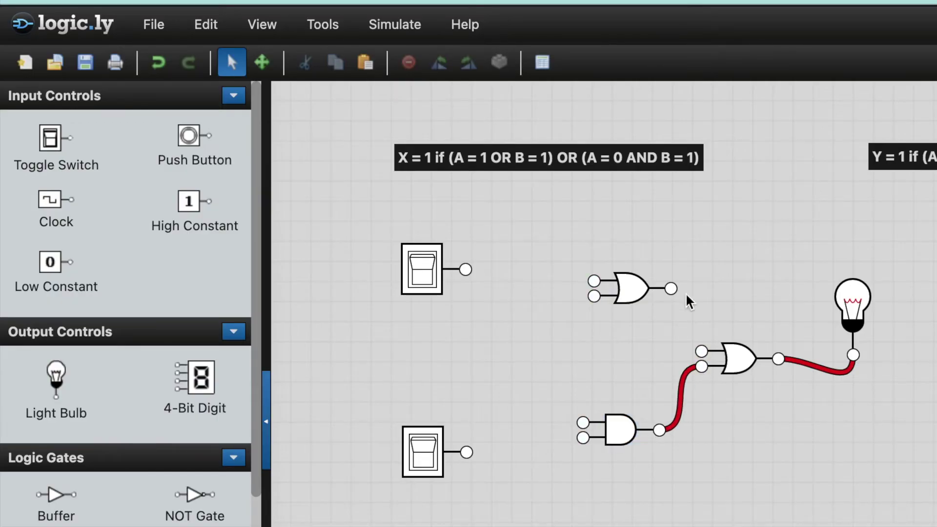
left_click_drag(671, 290, 701, 350)
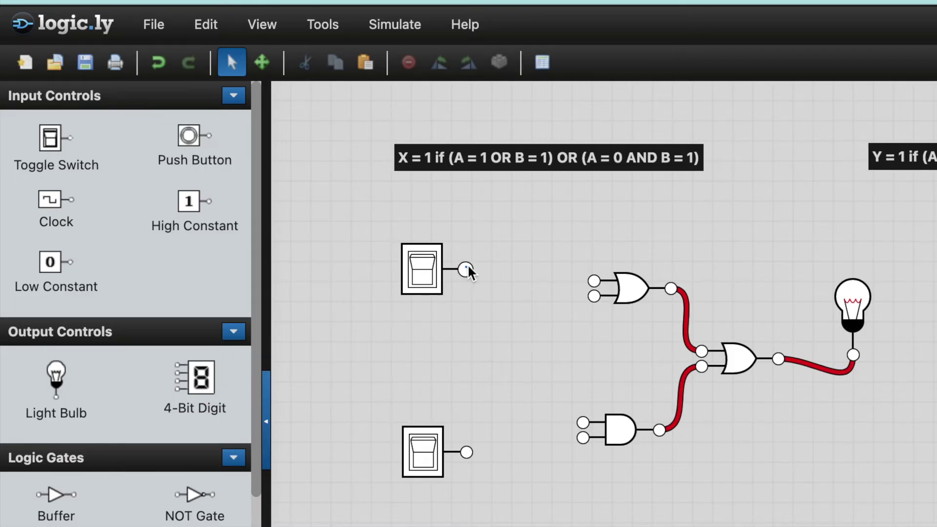
Step: Wire both switches into the upper OR gate and the lower switch into the AND gate, then bring in a NOT gate
left_click_drag(467, 270, 594, 283)
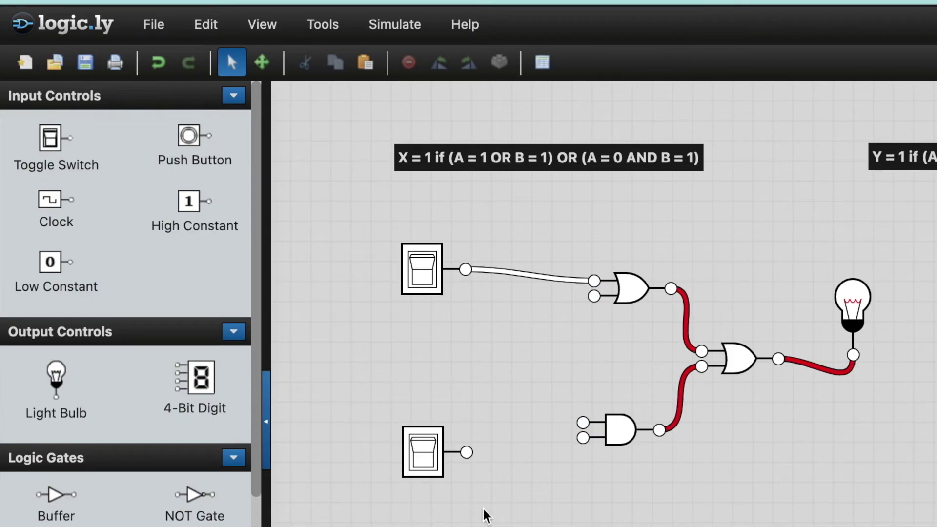
left_click_drag(466, 452, 596, 298)
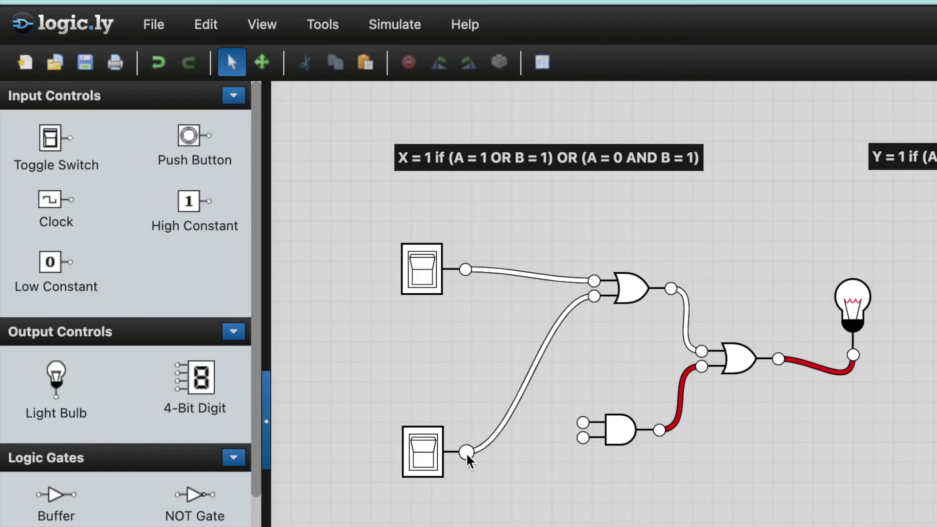
left_click_drag(467, 454, 586, 440)
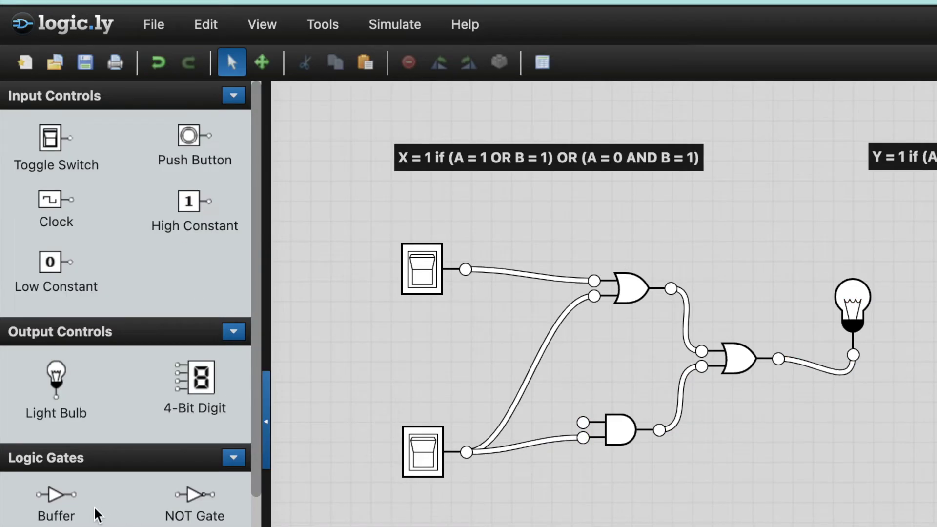
left_click_drag(190, 498, 495, 338)
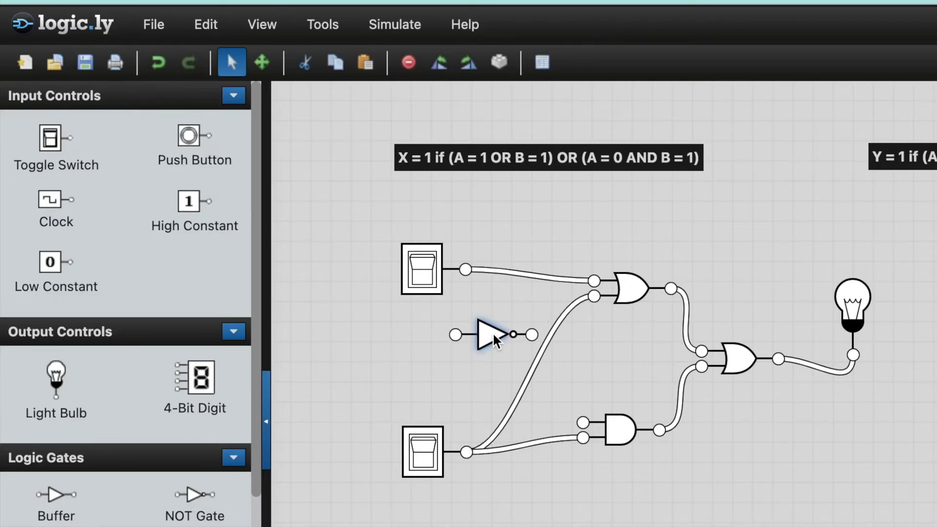
Step: Drop the NOT gate between the top switch and the AND gate, wiring it in
left_click(467, 277)
left_click_drag(466, 273, 455, 335)
left_click_drag(532, 335, 583, 429)
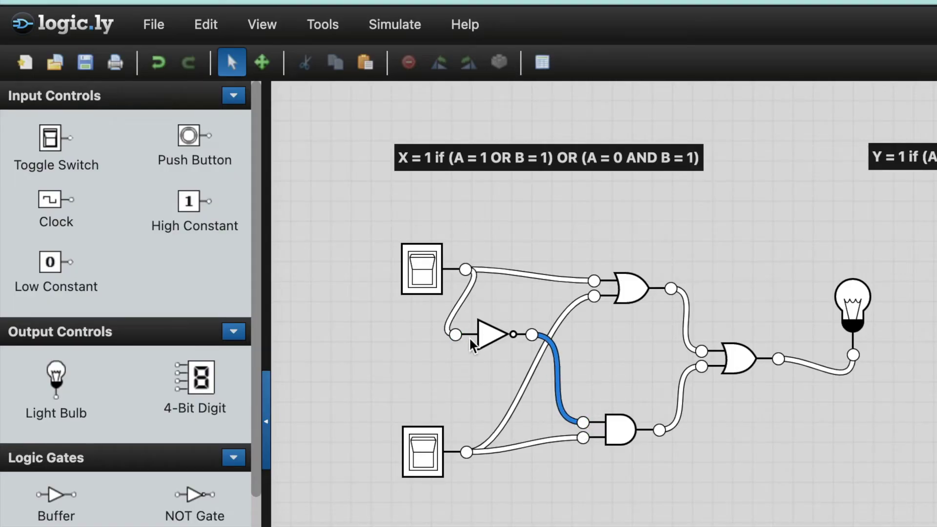
Step: Test the X circuit by toggling the top and bottom switches on and off
left_click(422, 268)
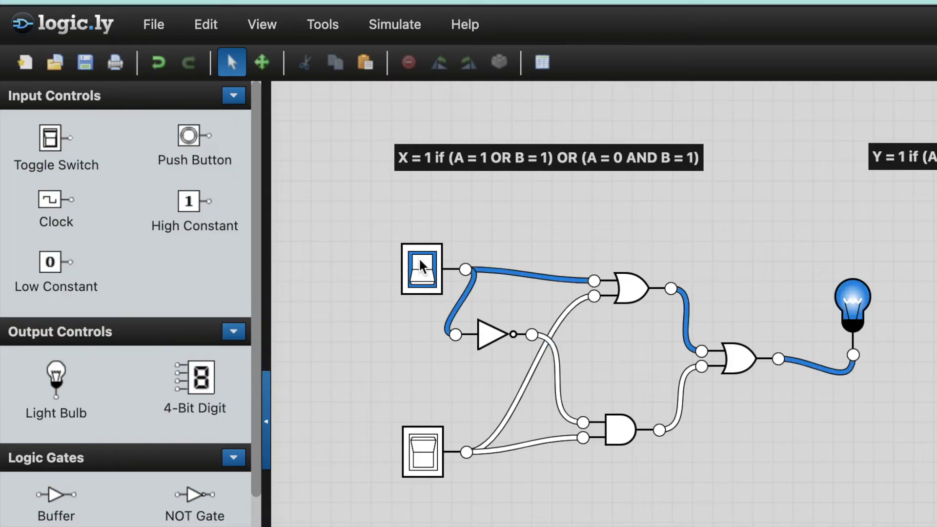
left_click(422, 453)
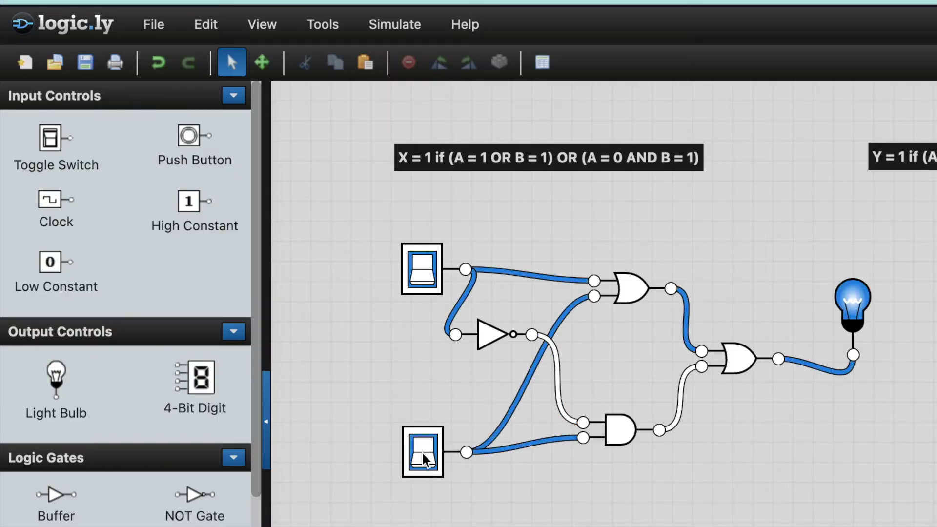
left_click(419, 283)
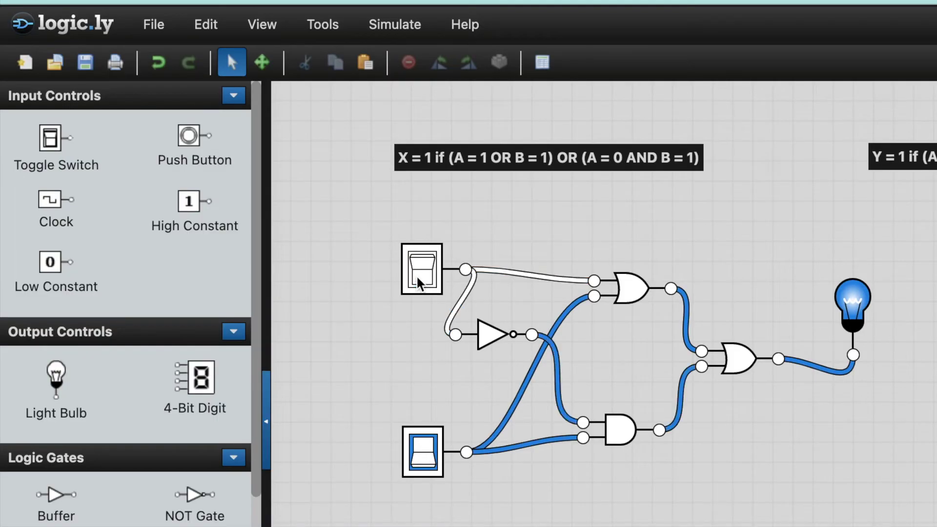
left_click(432, 460)
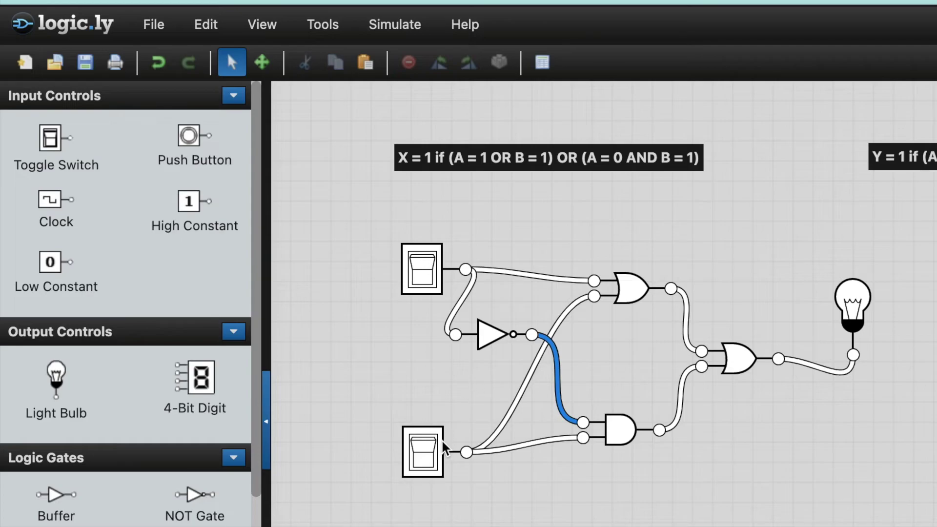
left_click(436, 454)
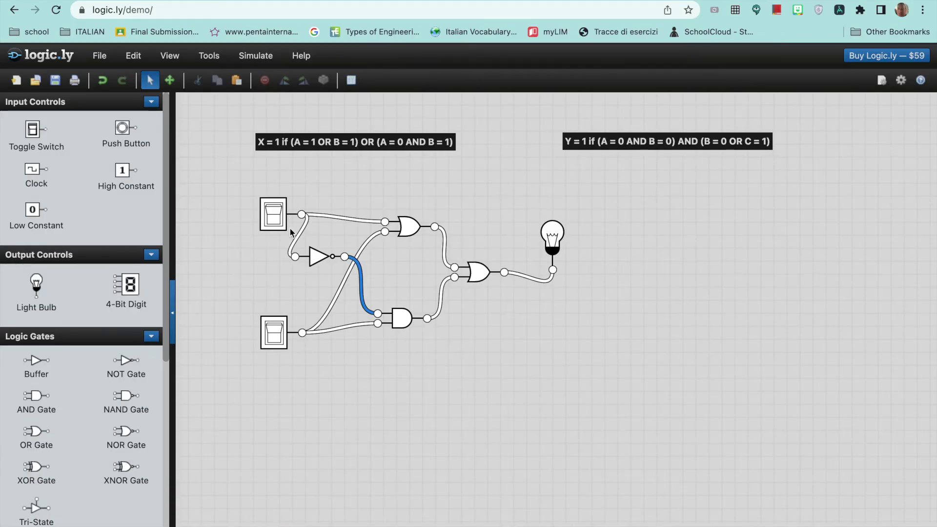
Step: Move the whole X circuit right beneath the Y statement and select it again
left_click_drag(245, 180, 574, 372)
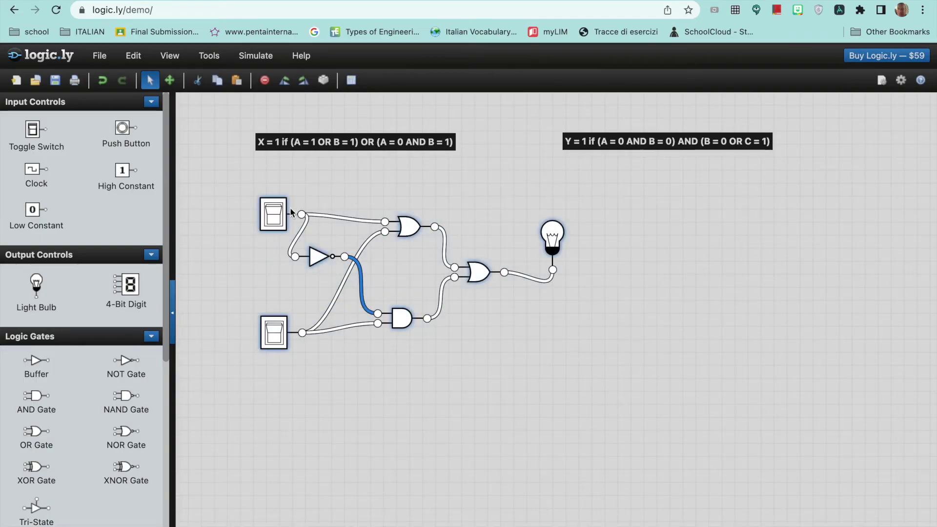
left_click_drag(280, 218, 527, 224)
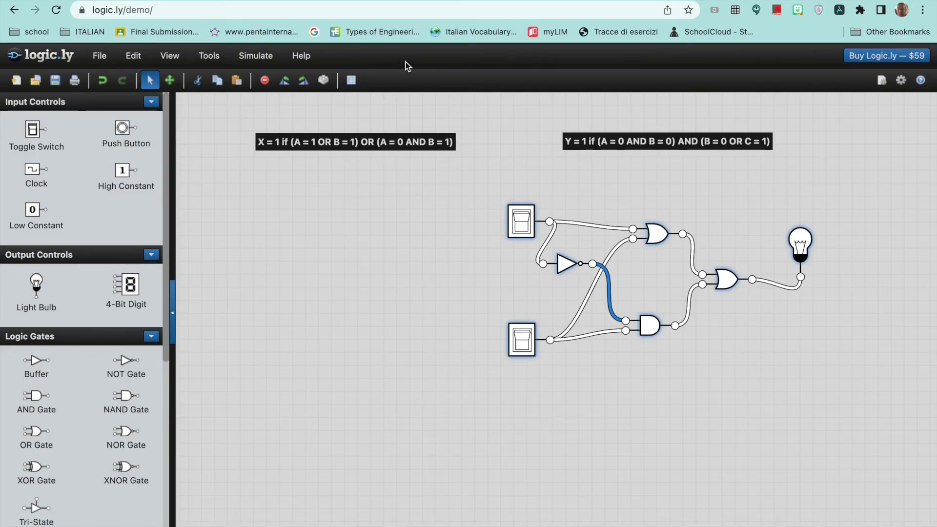
left_click(492, 201)
left_click_drag(491, 184, 828, 425)
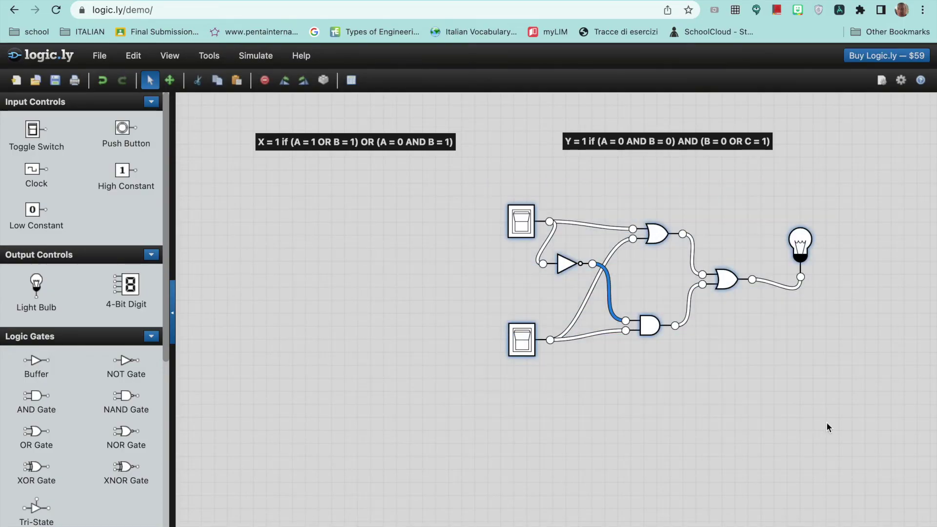
Step: Show the circuit's truth table, where O1 is false only when I1 and I2 are both false
left_click(351, 81)
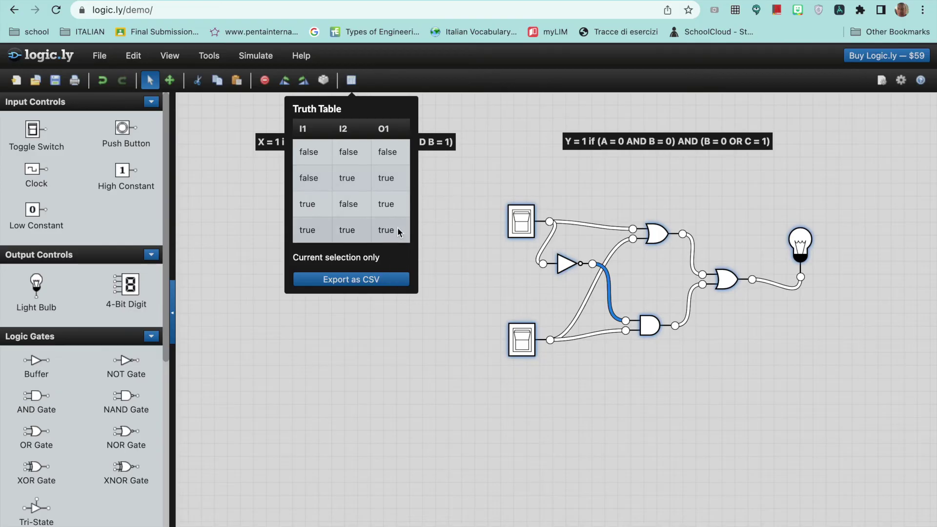
Step: Close the truth table and move the whole X circuit back left under the X formula
left_click(377, 327)
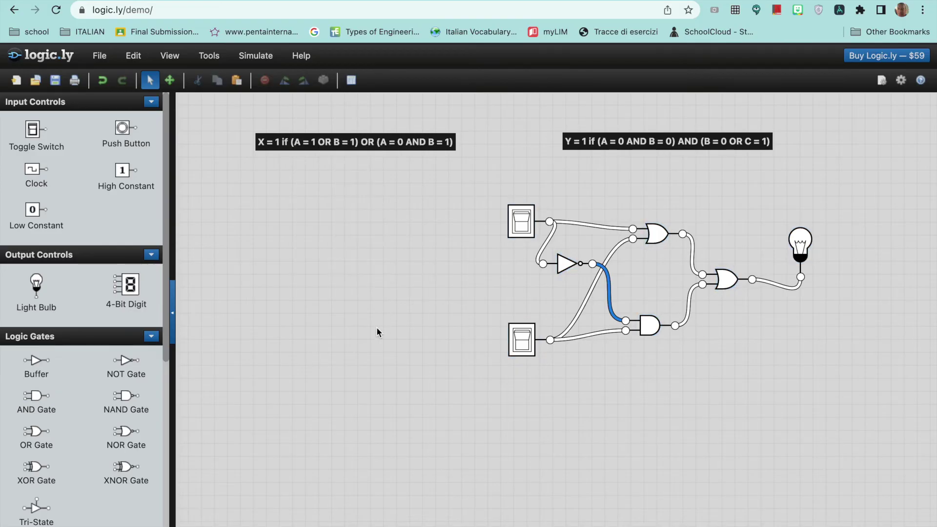
left_click_drag(468, 182, 839, 397)
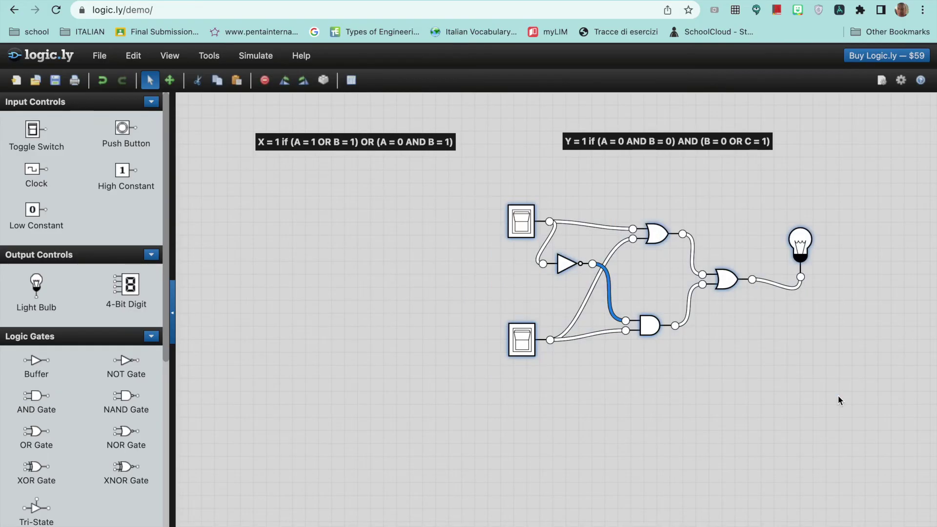
key("ctrl+v")
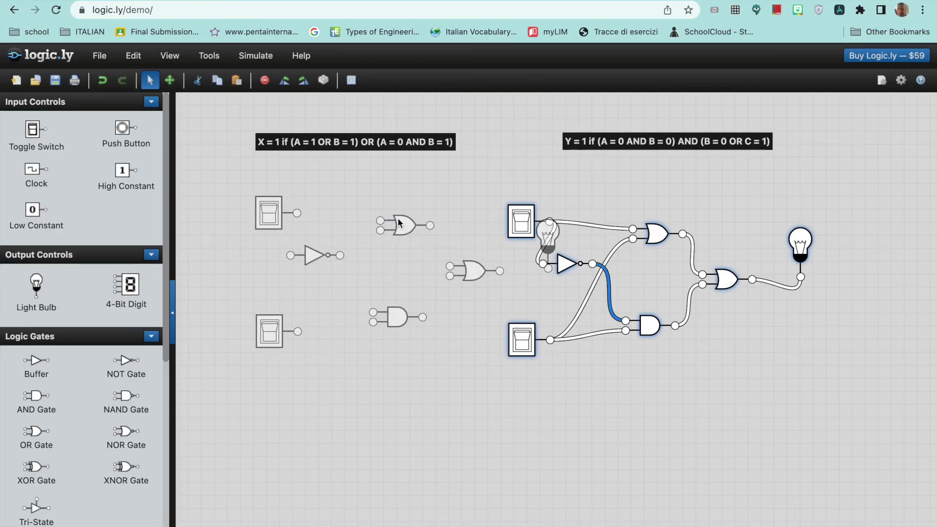
left_click_drag(358, 225, 359, 225)
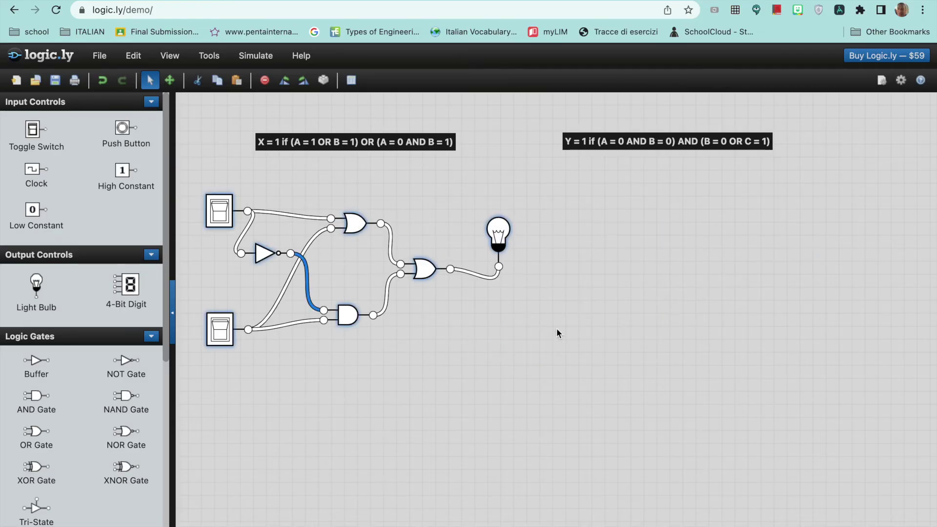
left_click(600, 161)
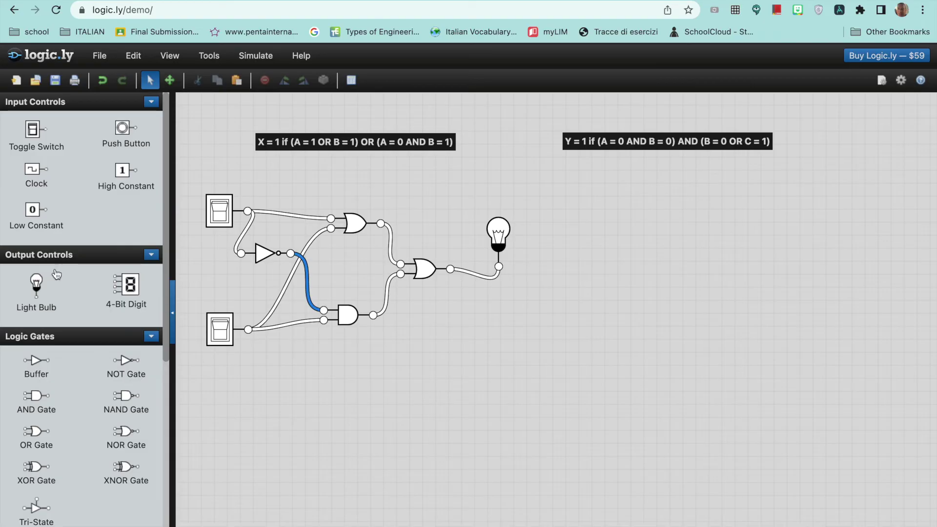
Step: Place a light bulb on the right and two toggle switches plus a push button stacked on the left under Y
left_click_drag(34, 286, 877, 272)
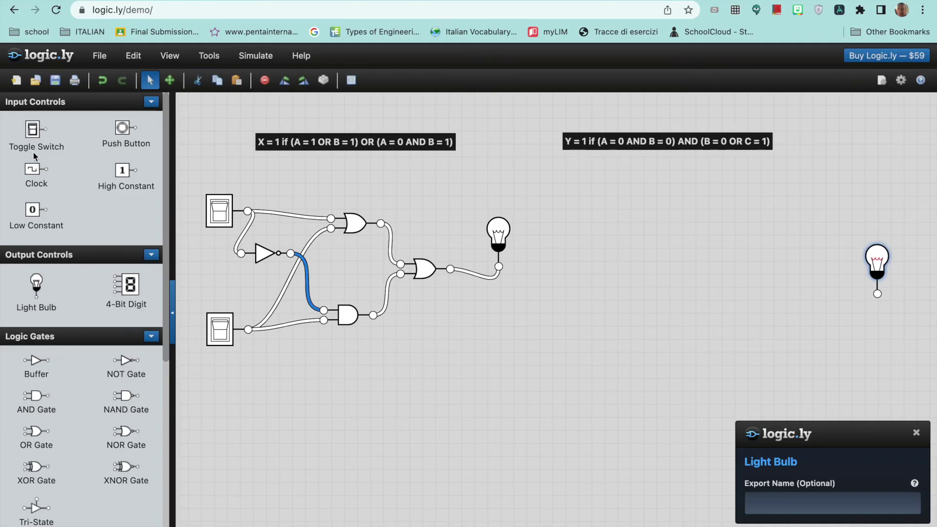
left_click_drag(32, 129, 567, 204)
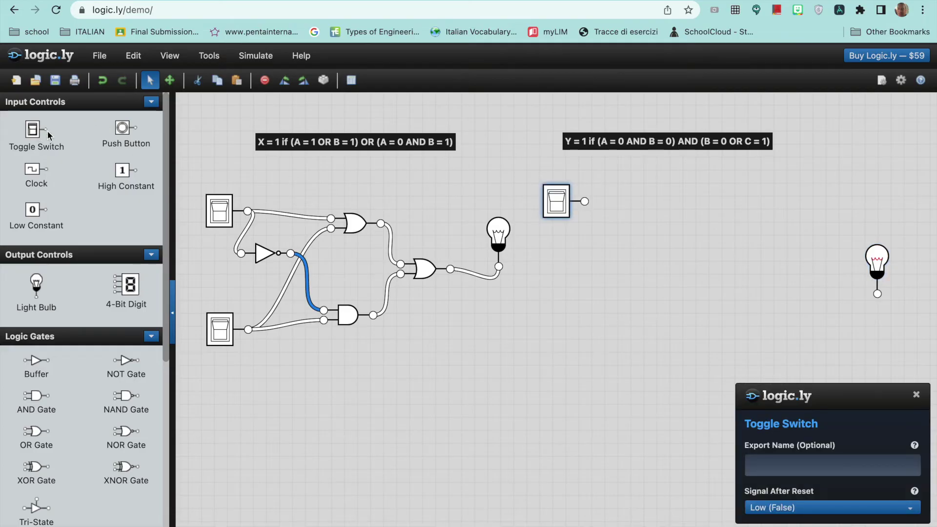
left_click_drag(47, 130, 569, 314)
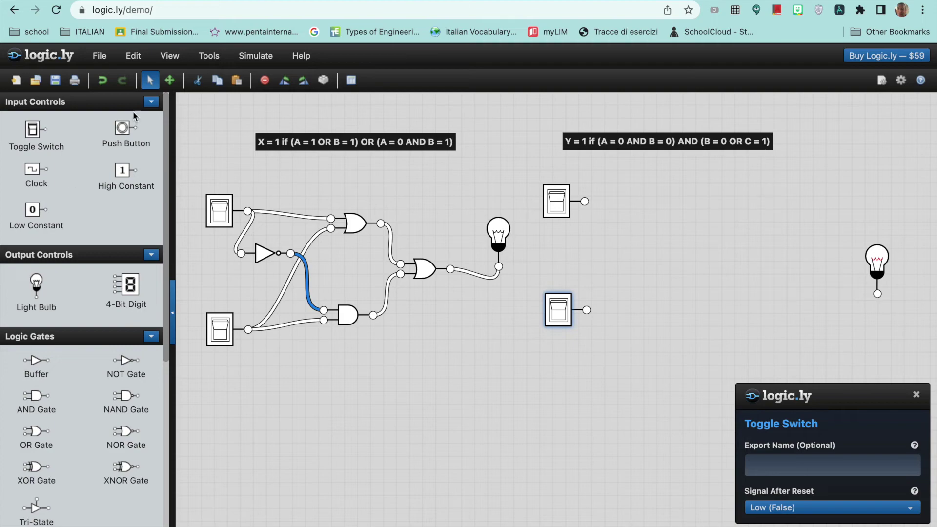
left_click_drag(123, 132, 566, 419)
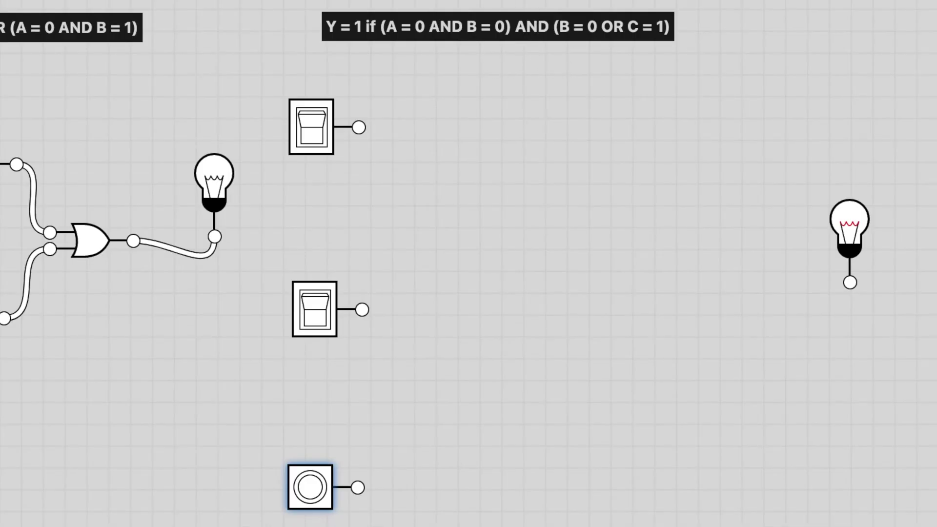
Step: Wire an AND gate into the Y bulb and add an OR gate and a second AND gate to feed it
left_click_drag(3, 464, 780, 305)
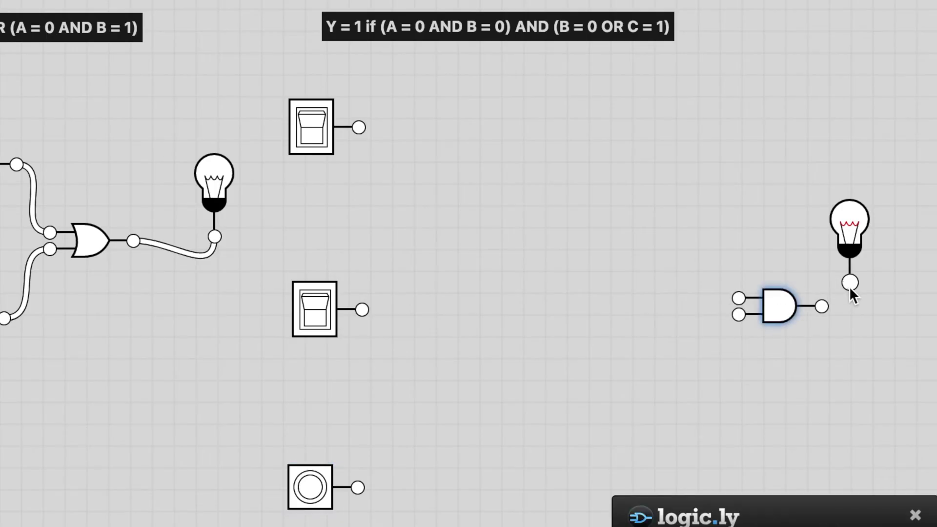
left_click_drag(849, 285, 820, 308)
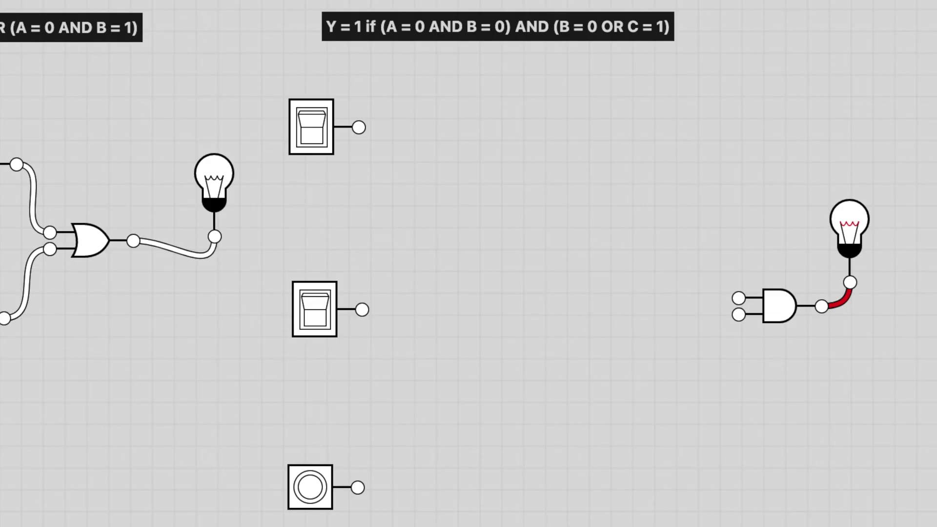
left_click_drag(175, 526, 739, 311)
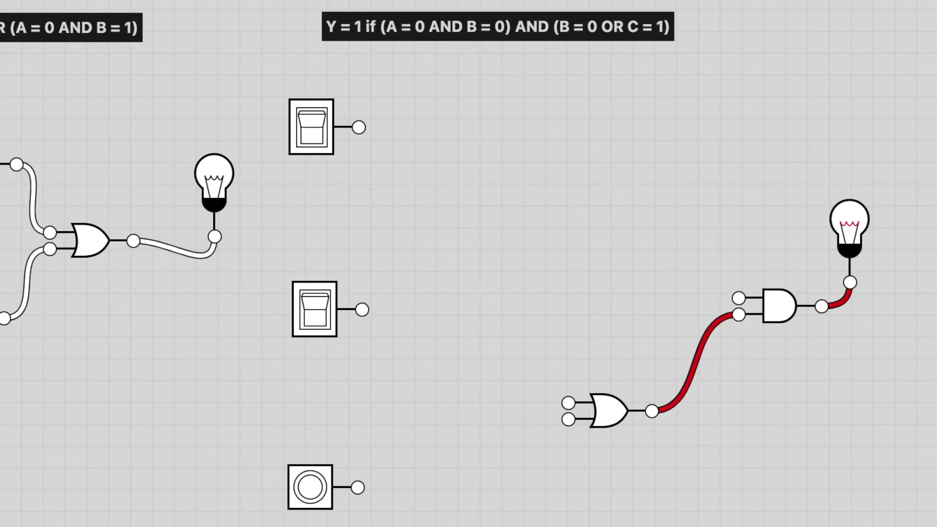
left_click_drag(250, 358, 735, 295)
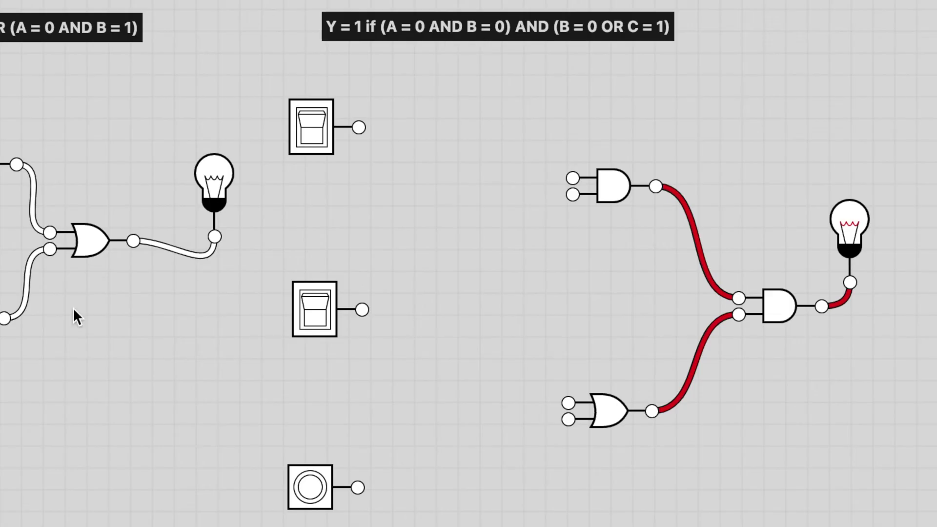
key("n")
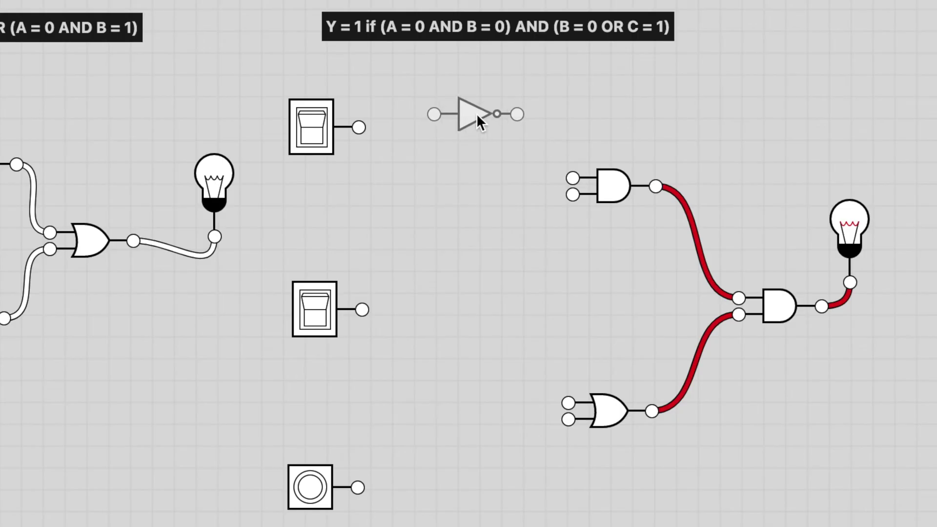
Step: Add two NOT gates and route the top and middle switches through them into the upper AND gate
left_click(479, 119)
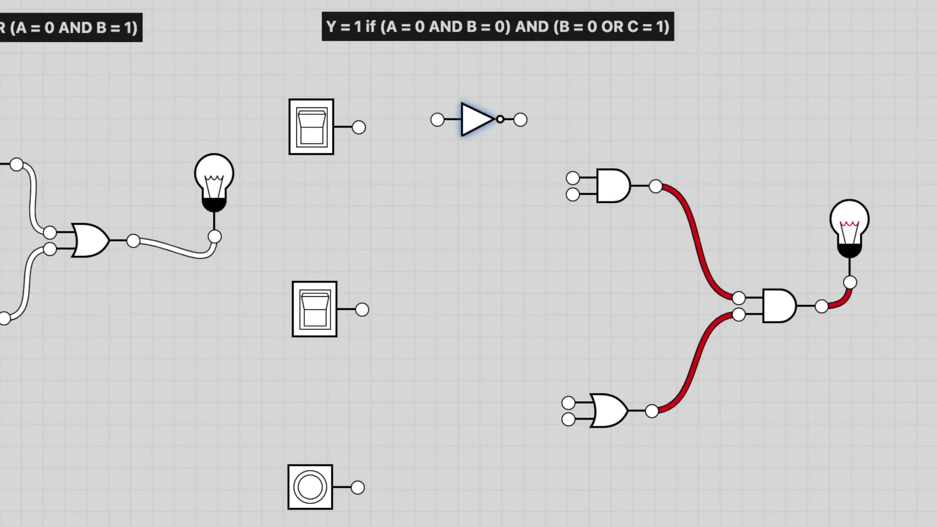
key("n")
left_click(470, 249)
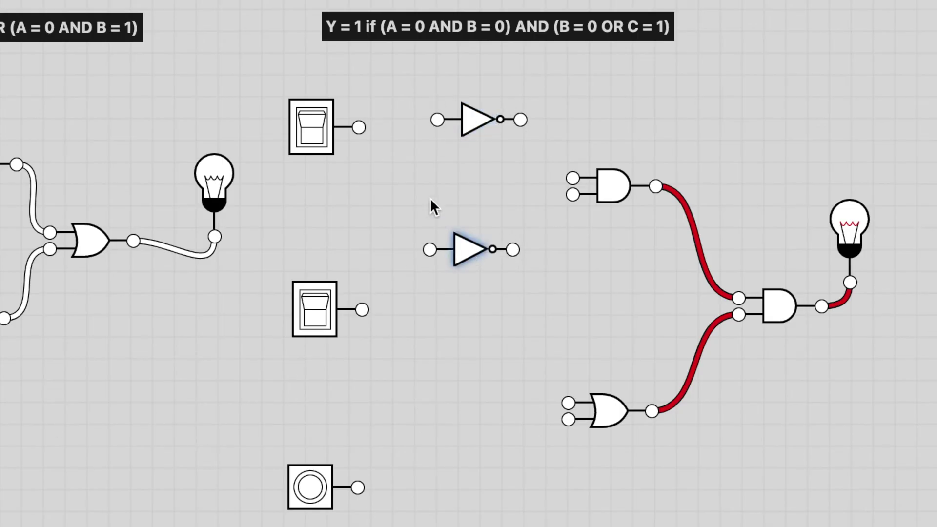
left_click_drag(359, 127, 436, 119)
left_click_drag(520, 119, 572, 178)
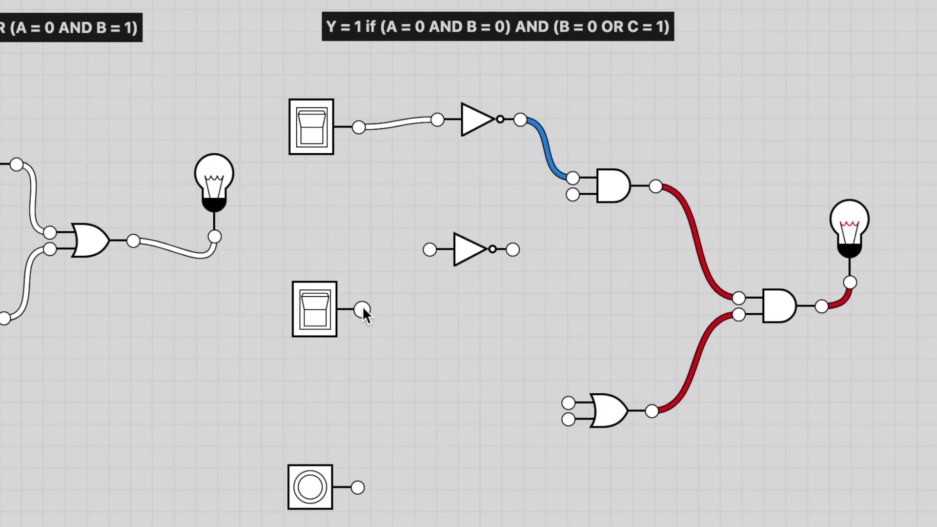
left_click_drag(362, 310, 430, 249)
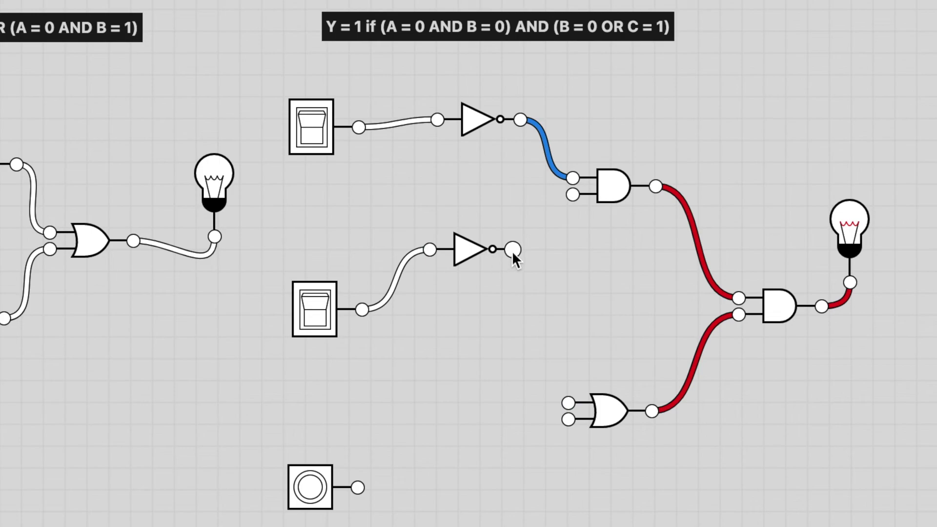
left_click_drag(512, 249, 572, 195)
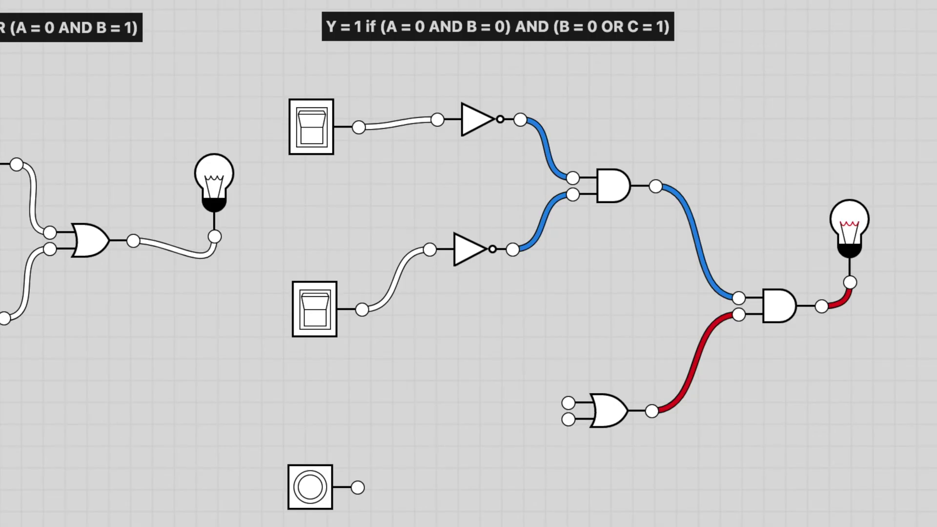
Step: Route the middle switch through a third NOT gate into the OR, and wire the push button to the OR's lower input
left_click_drag(198, 447, 461, 362)
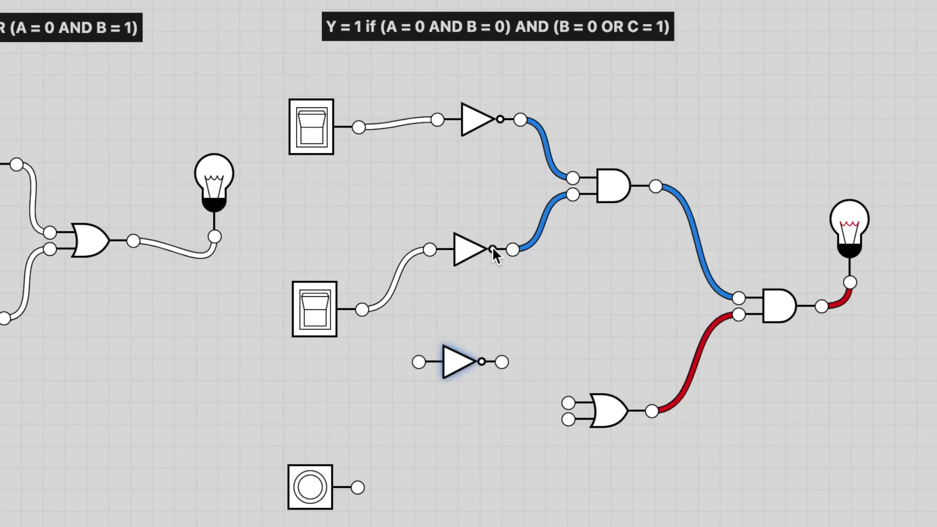
left_click_drag(362, 310, 416, 363)
left_click_drag(502, 361, 569, 402)
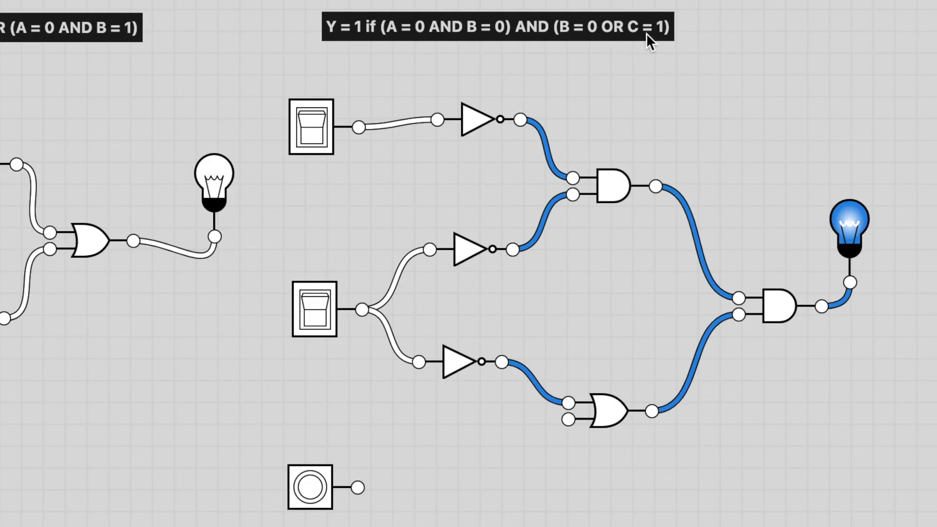
left_click_drag(359, 488, 567, 423)
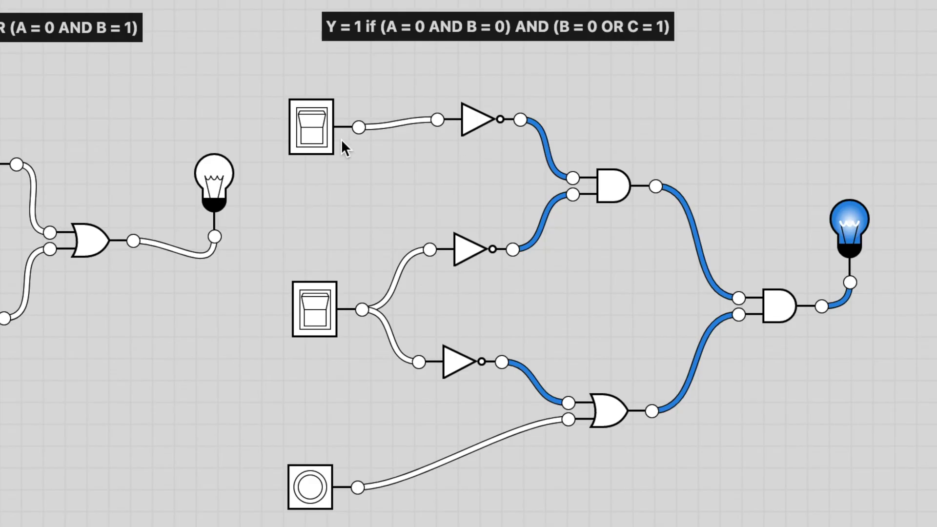
left_click(313, 126)
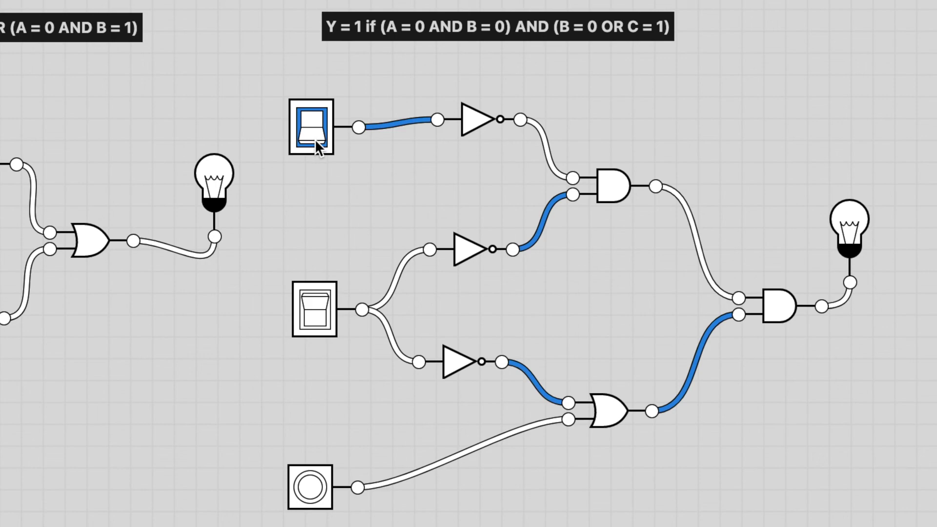
left_click(318, 295)
left_click(309, 488)
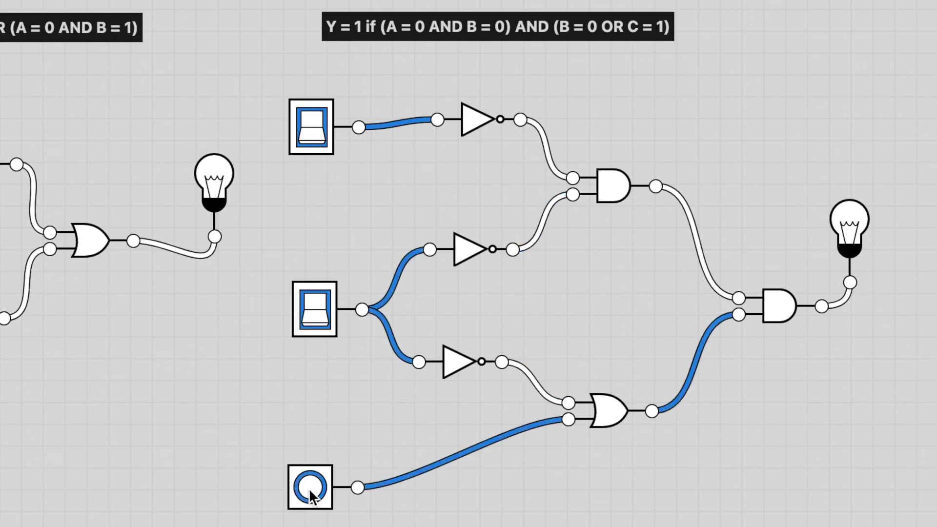
left_click(309, 488)
left_click(309, 488)
left_click(310, 491)
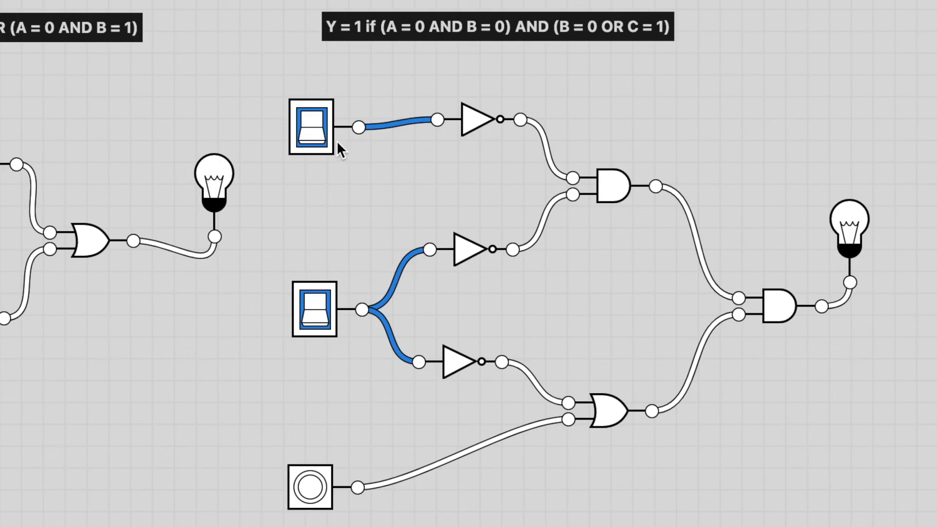
left_click(311, 144)
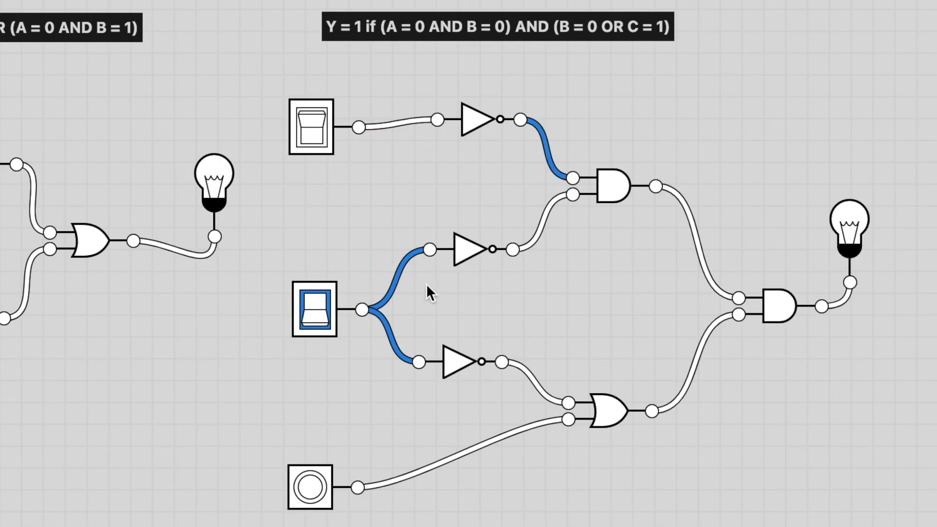
left_click(323, 314)
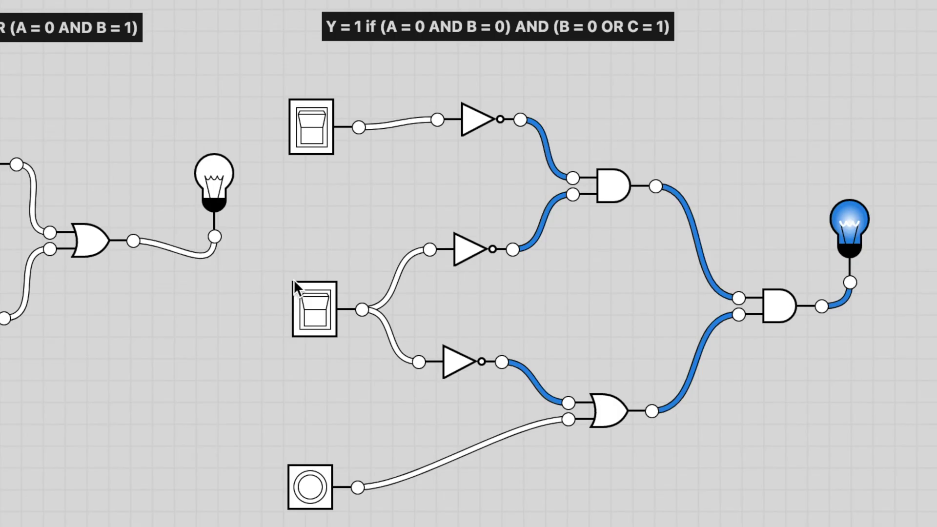
left_click(306, 484)
left_click(306, 484)
left_click(306, 484)
left_click(306, 484)
left_click(306, 484)
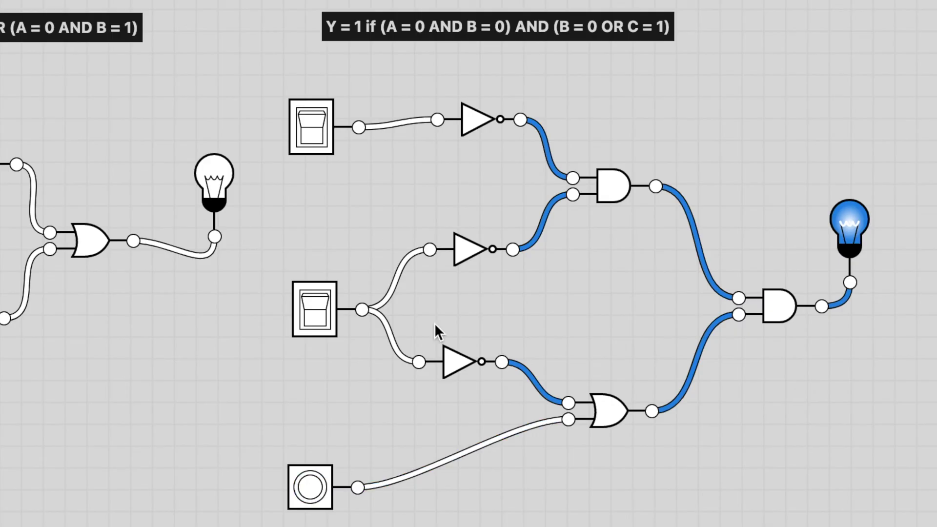